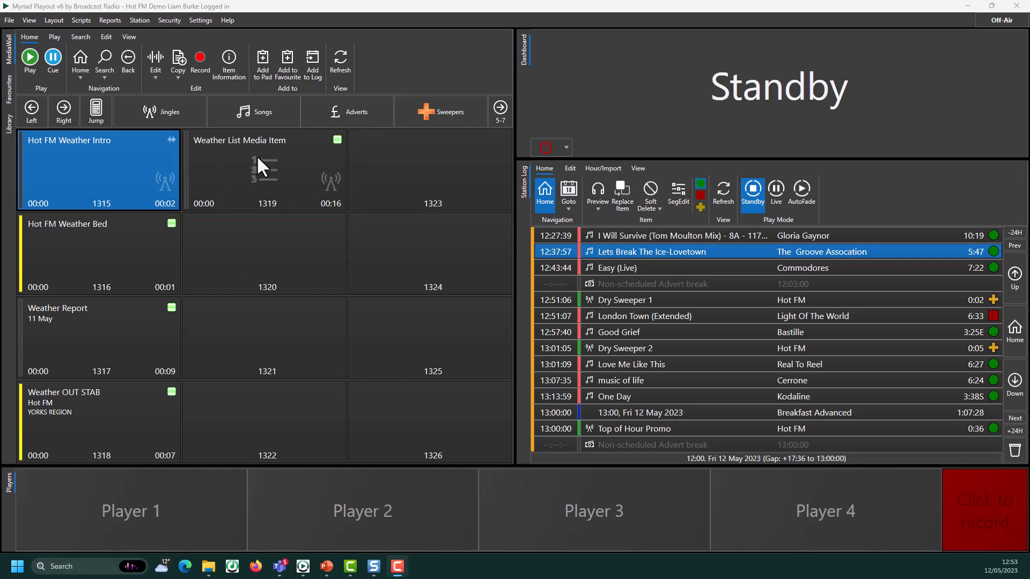
Play the Weather List Media Item in Player 1, then open Hot FM Weather Intro (1315) for editing
left_click_drag(256, 156, 96, 531)
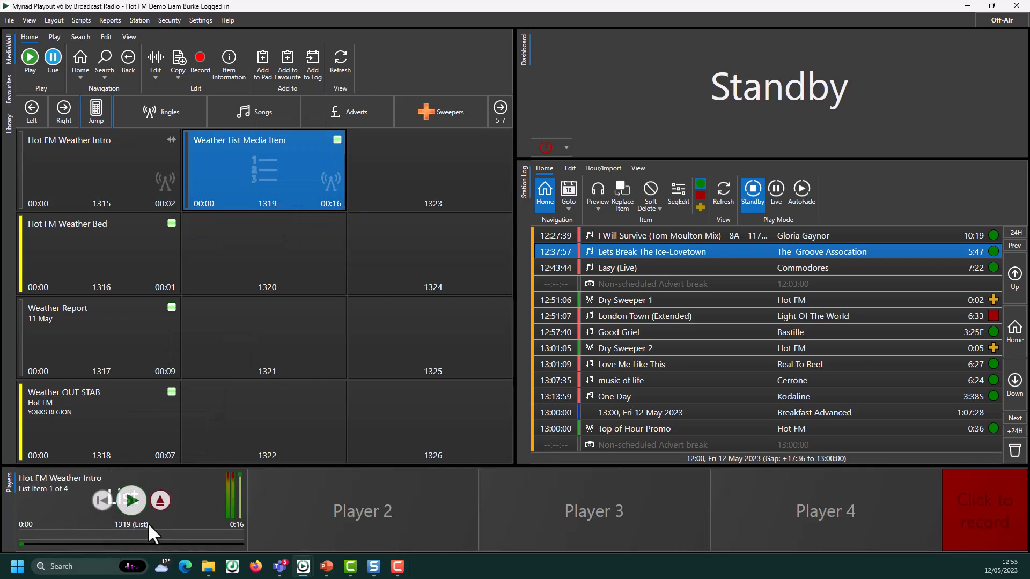
left_click(130, 501)
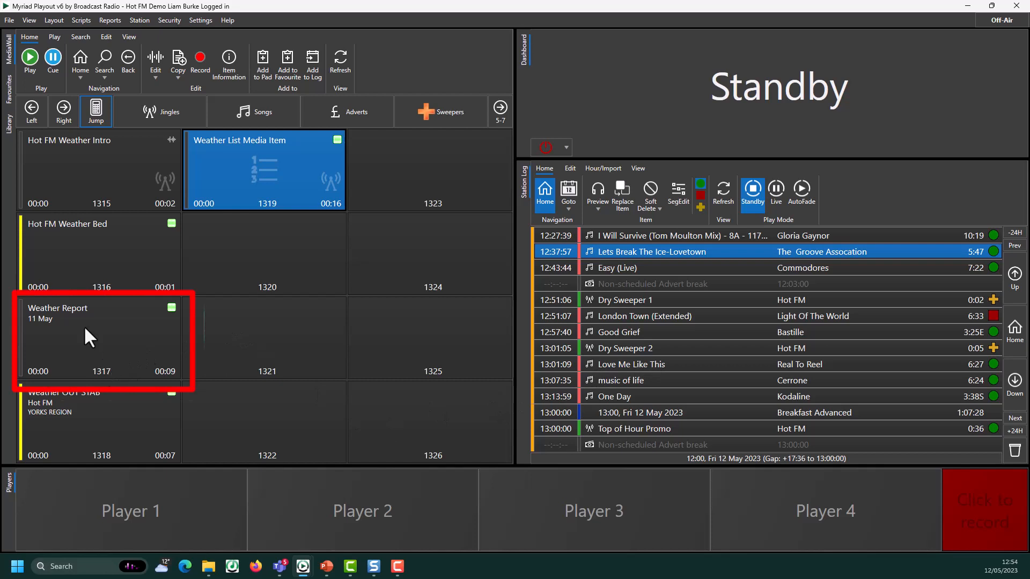
left_click(77, 309)
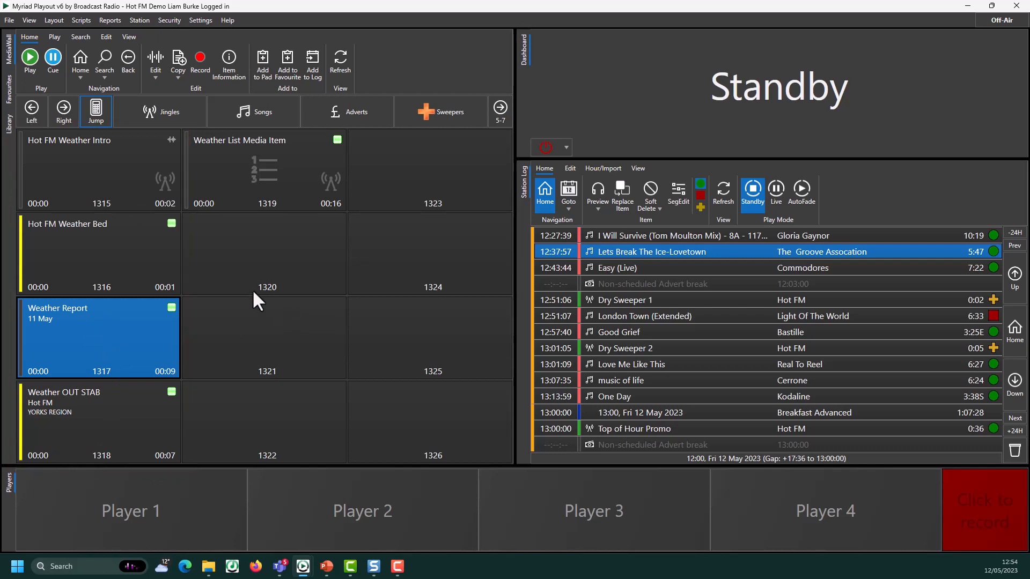
left_click(103, 164)
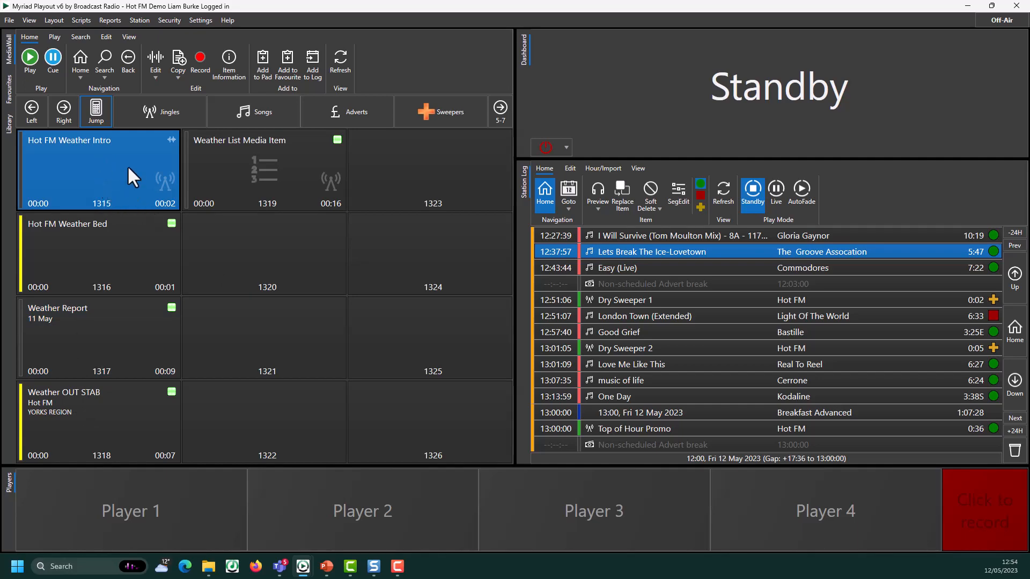
left_click(153, 55)
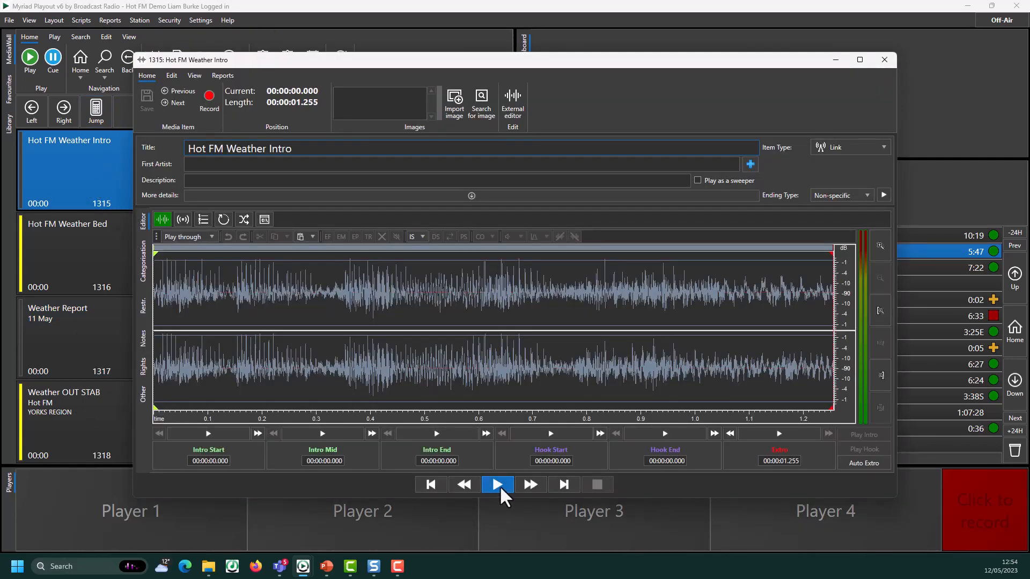
Play the intro, step through Weather Bed, Weather Report and OUT STAB (1316–1318), and play the stab
left_click(497, 485)
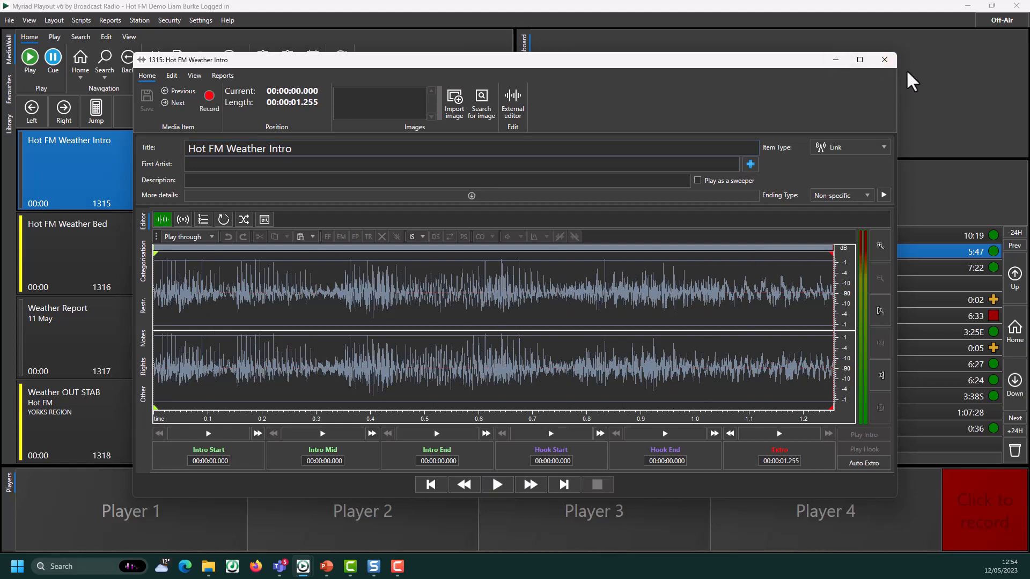
left_click(179, 103)
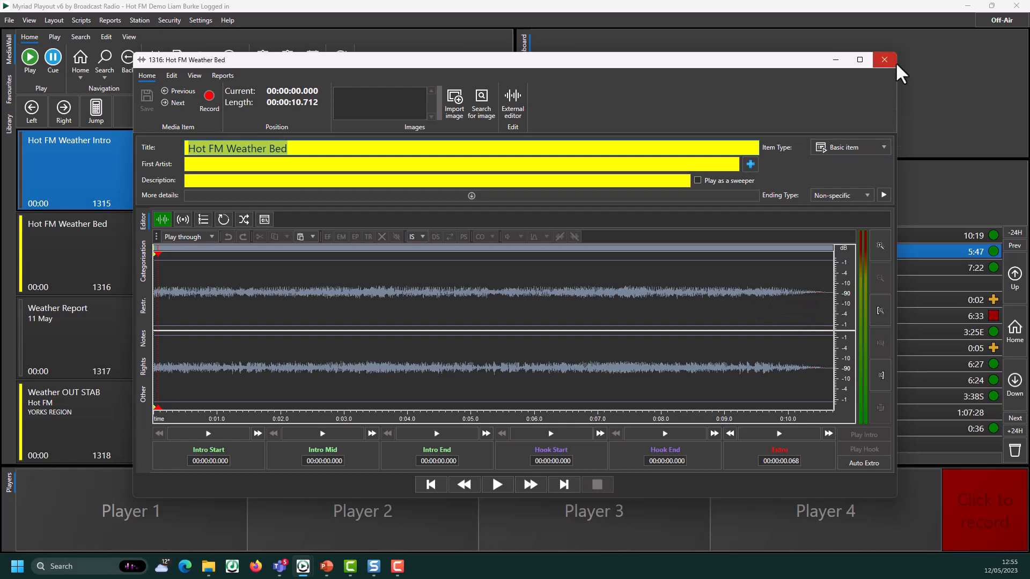
left_click(182, 103)
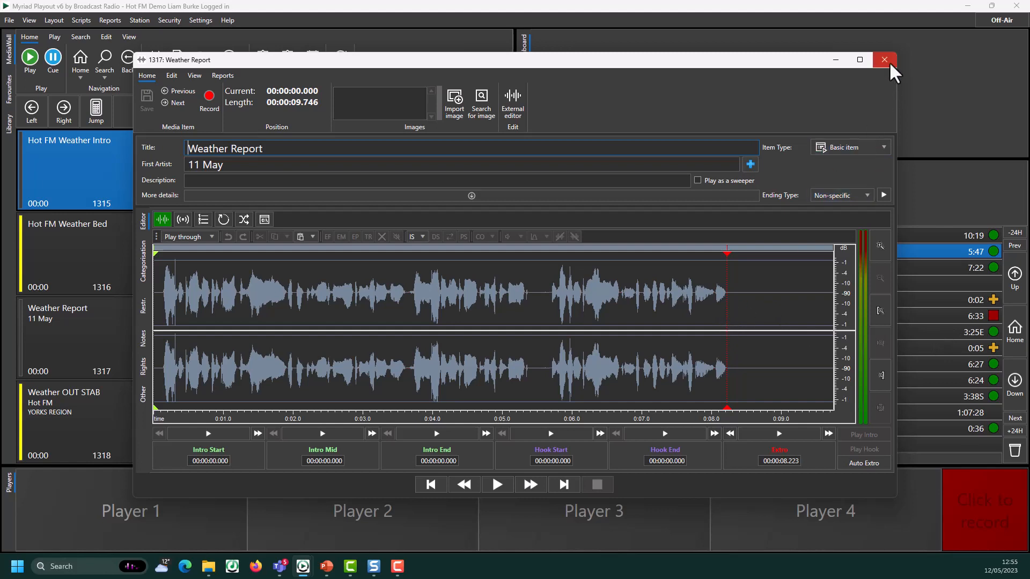
left_click(179, 104)
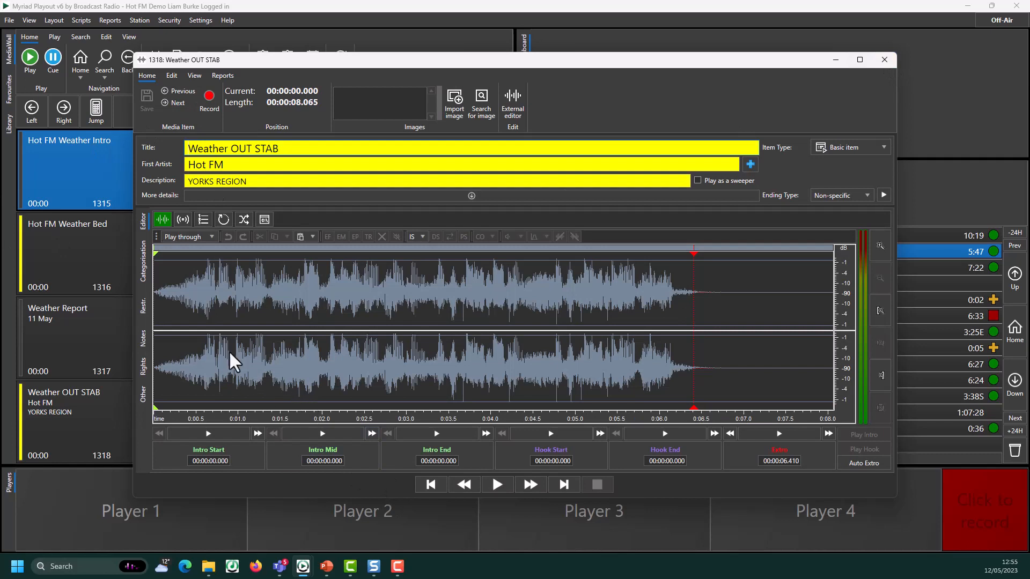
left_click(497, 485)
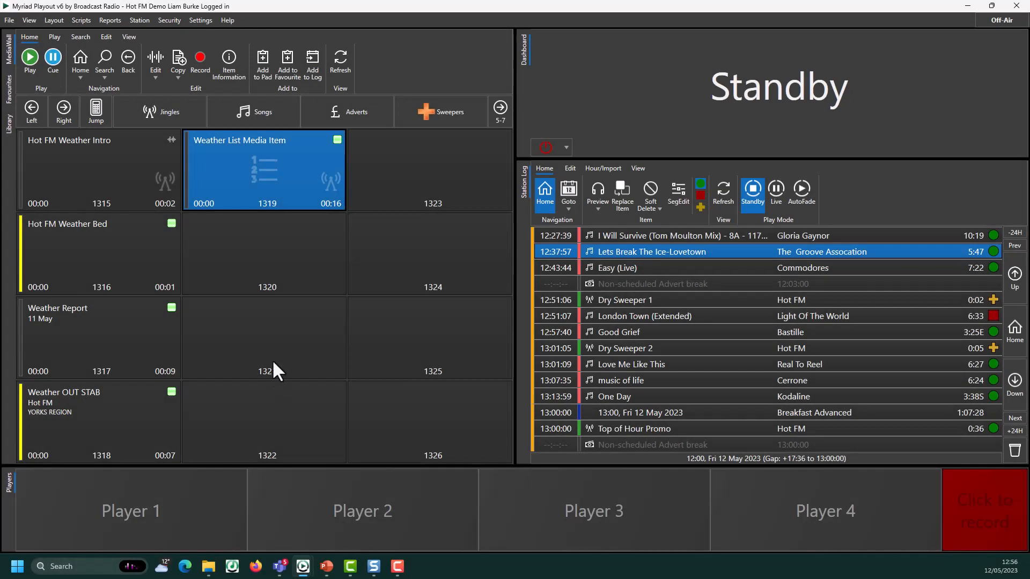
Make empty slot 1320 a new media list and open the Media Browser
left_click(282, 256)
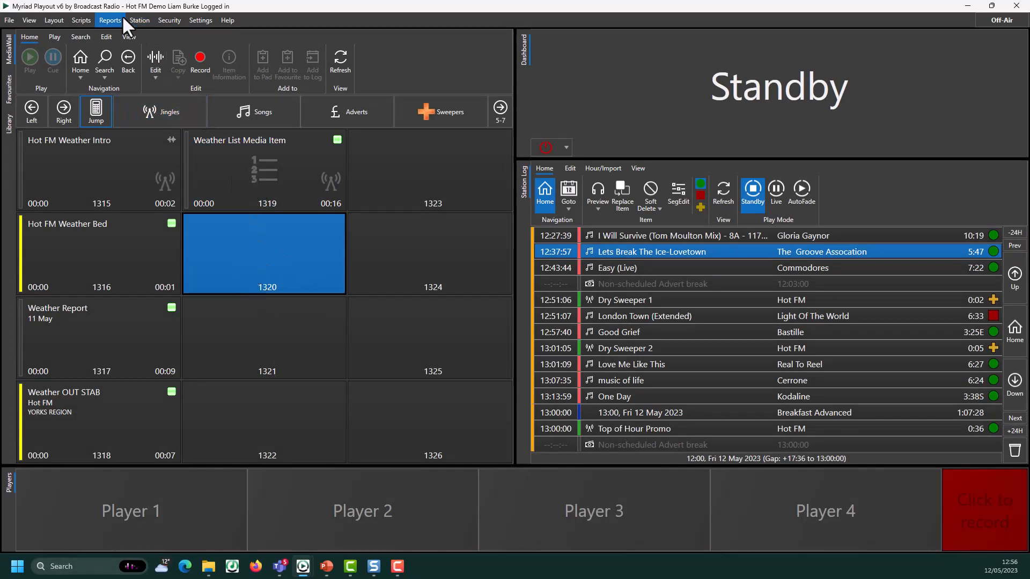
left_click(155, 58)
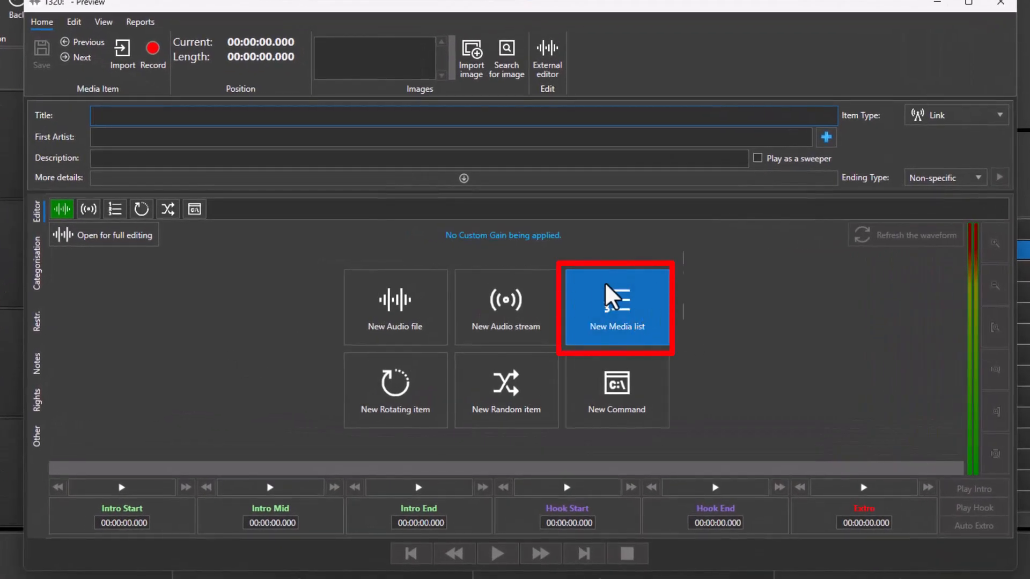
left_click(611, 304)
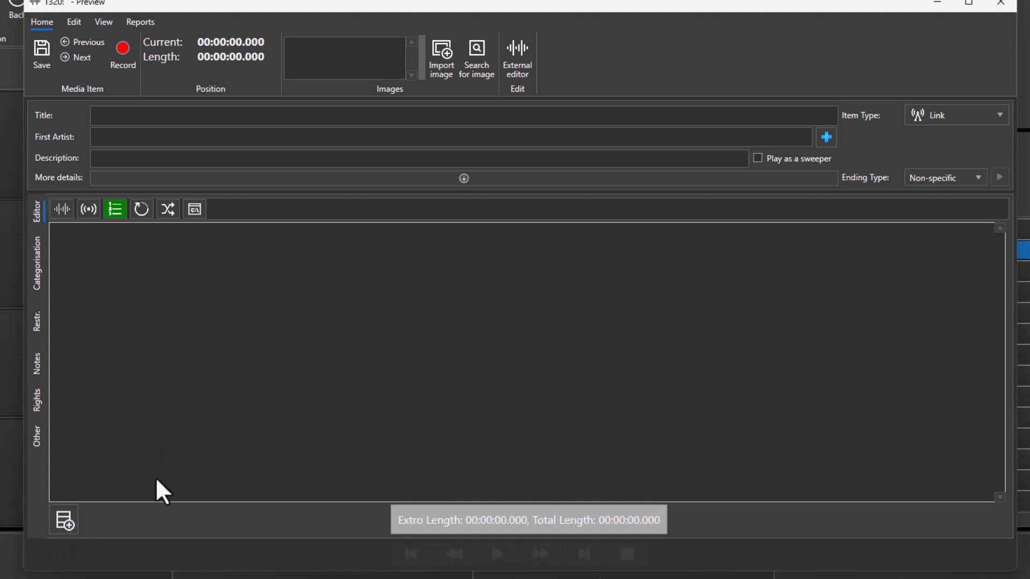
left_click(63, 519)
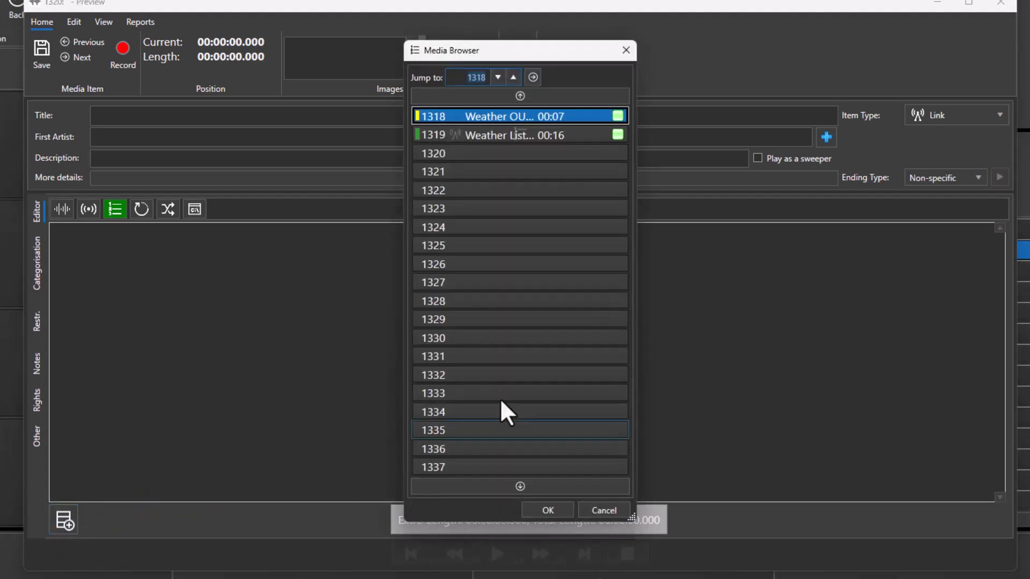
Add items 1315, 1316, 1317 and 1318 to the list, totalling 00:00:17.611, and close the browser
left_click(539, 99)
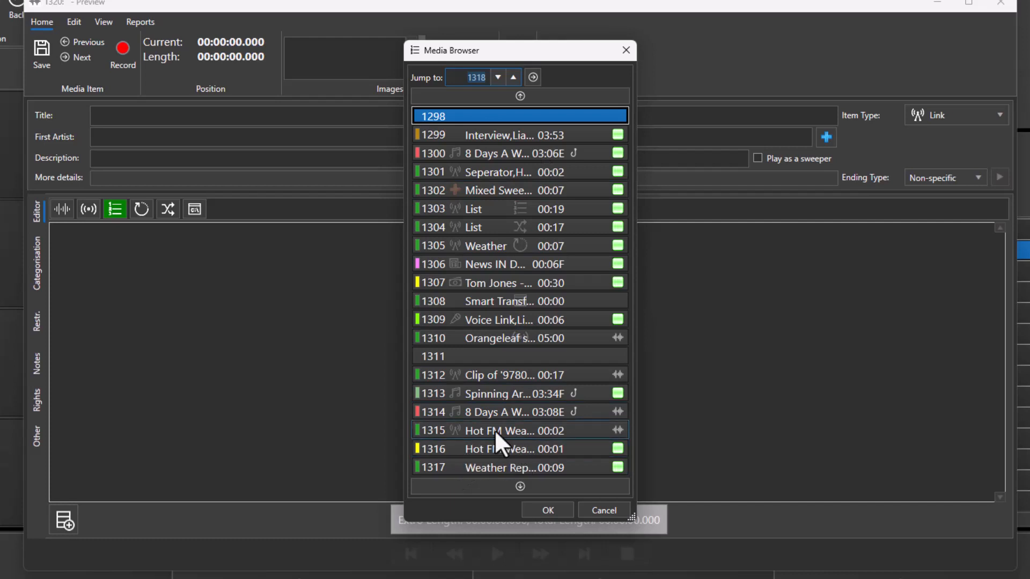
left_click_drag(504, 425, 134, 282)
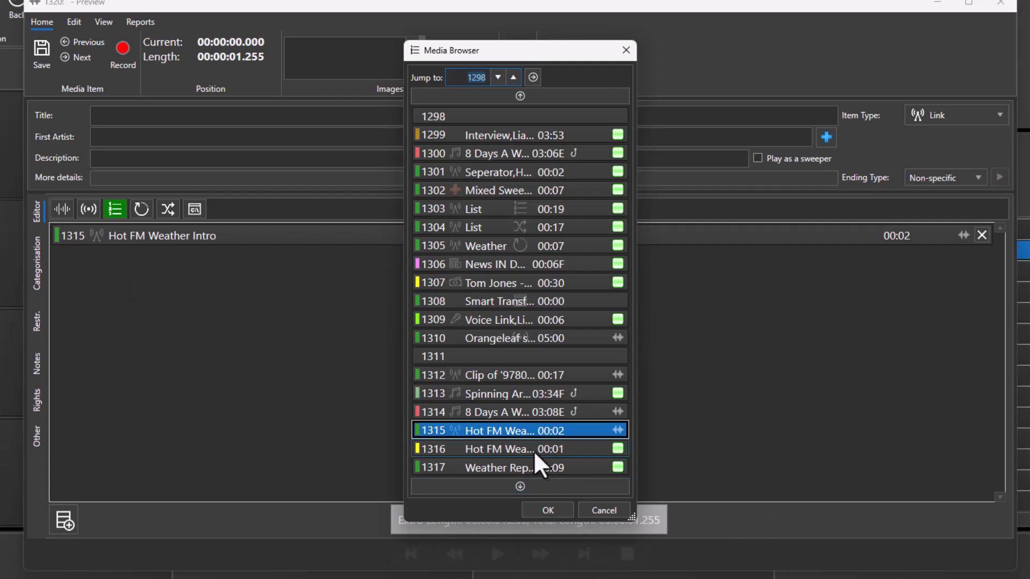
left_click_drag(534, 450, 132, 303)
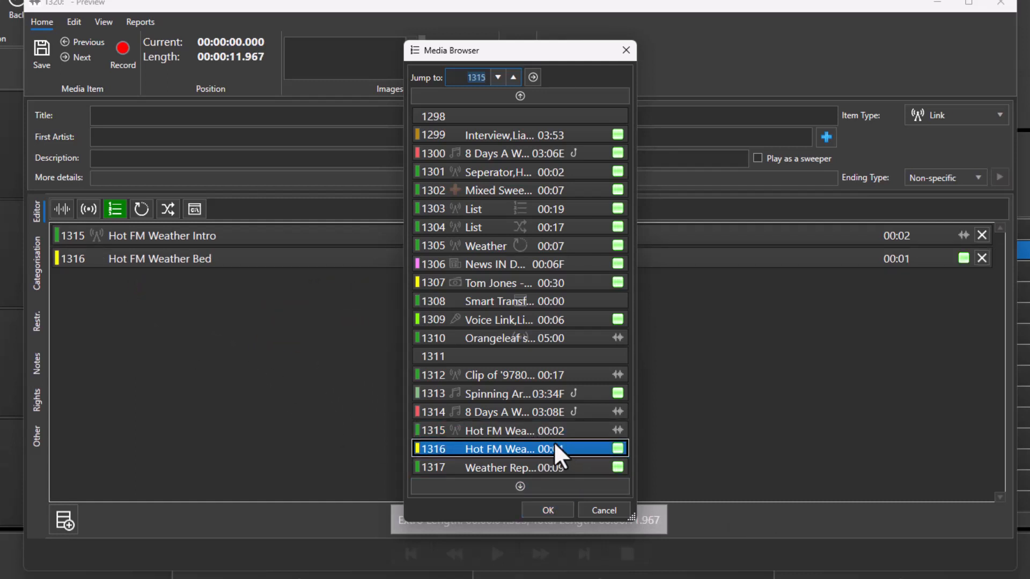
left_click_drag(505, 470, 160, 333)
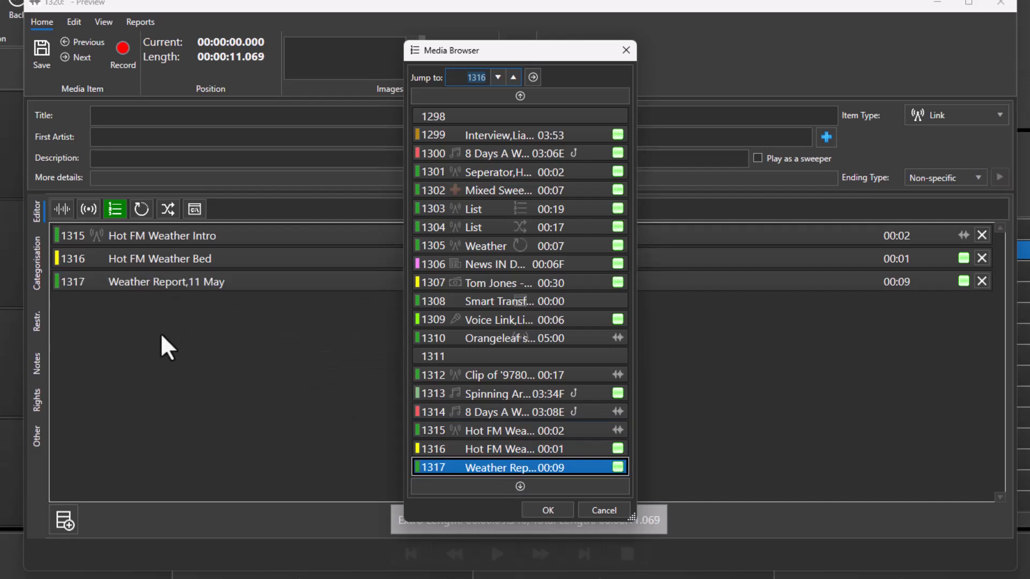
left_click(536, 485)
left_click_drag(540, 115, 90, 329)
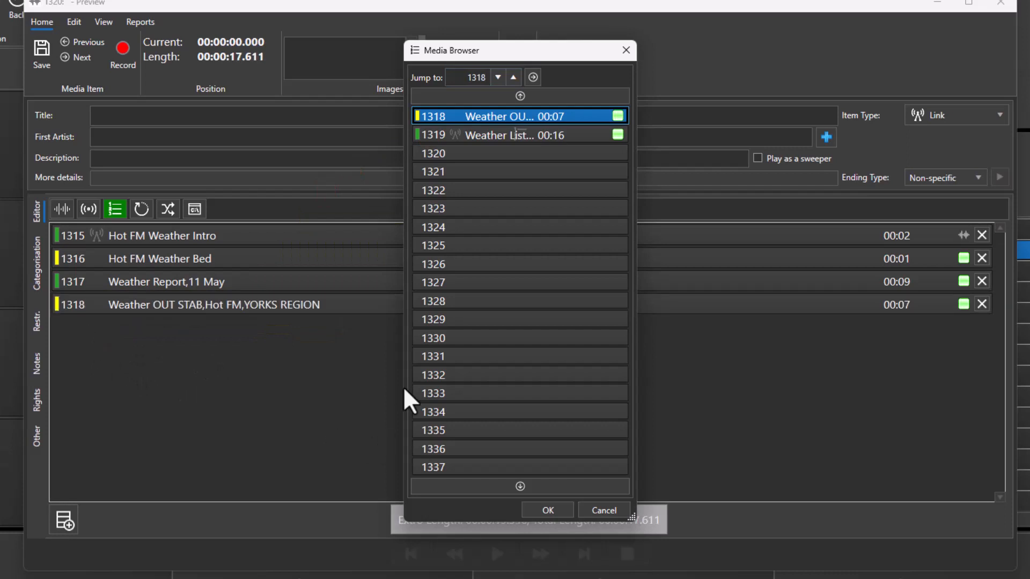
left_click(626, 50)
left_click(176, 118)
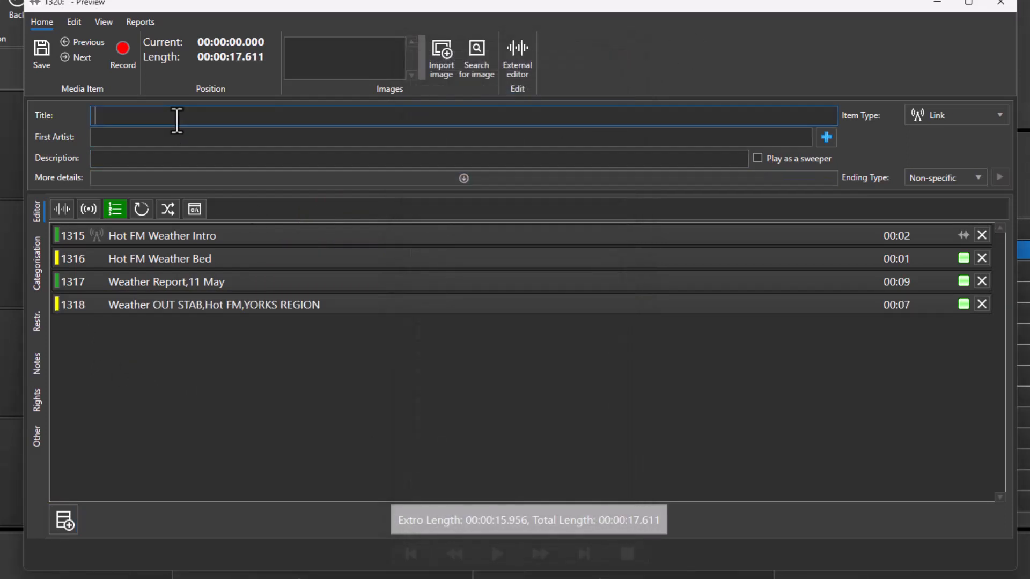
Title the slot 1320 list 'Weather' and save it
type("Weather")
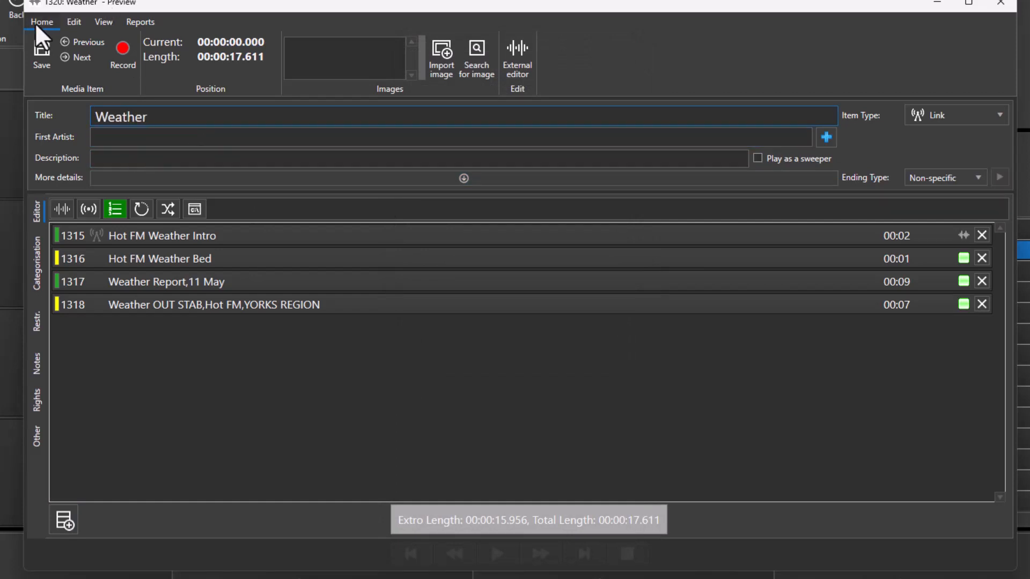
left_click(35, 43)
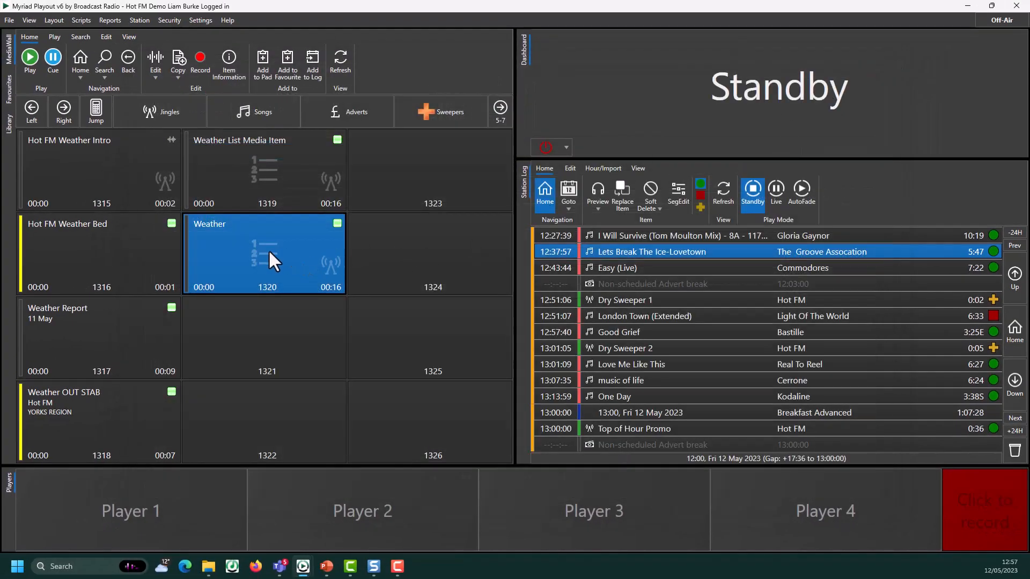
left_click_drag(259, 249, 98, 526)
left_click_drag(97, 530, 95, 528)
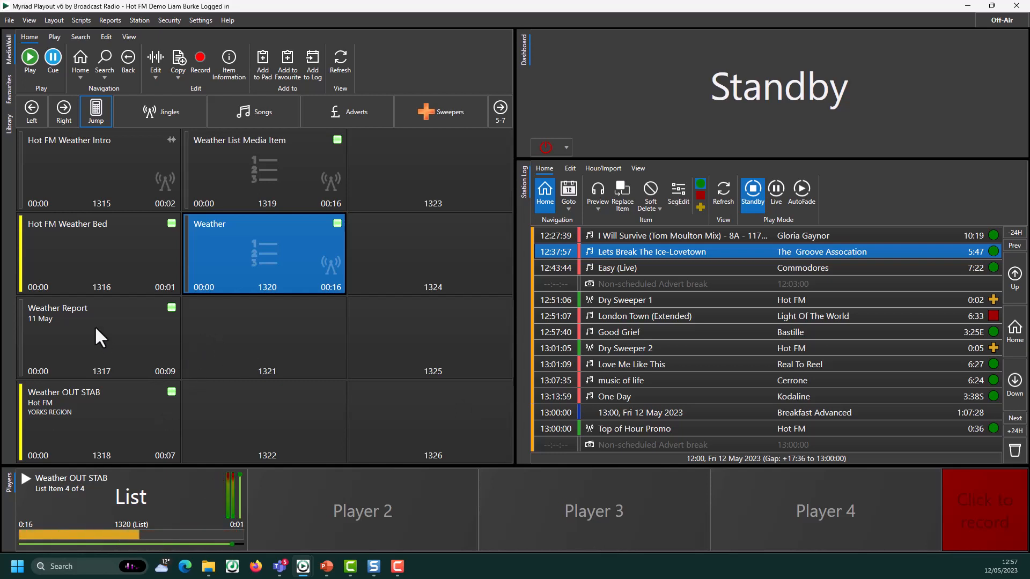
left_click(82, 312)
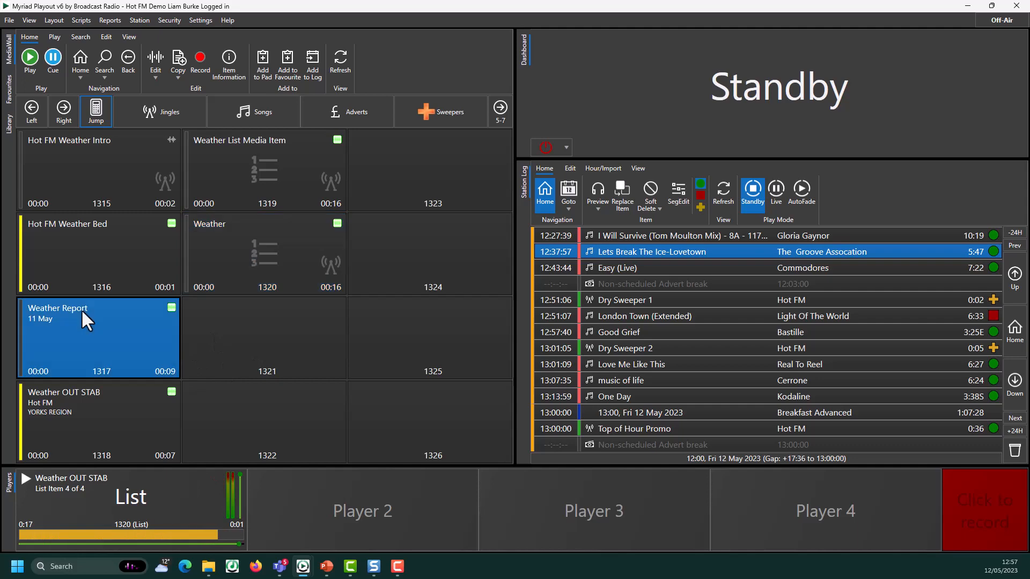
Delete the old Weather Report audio and record a new report in its place
left_click(153, 53)
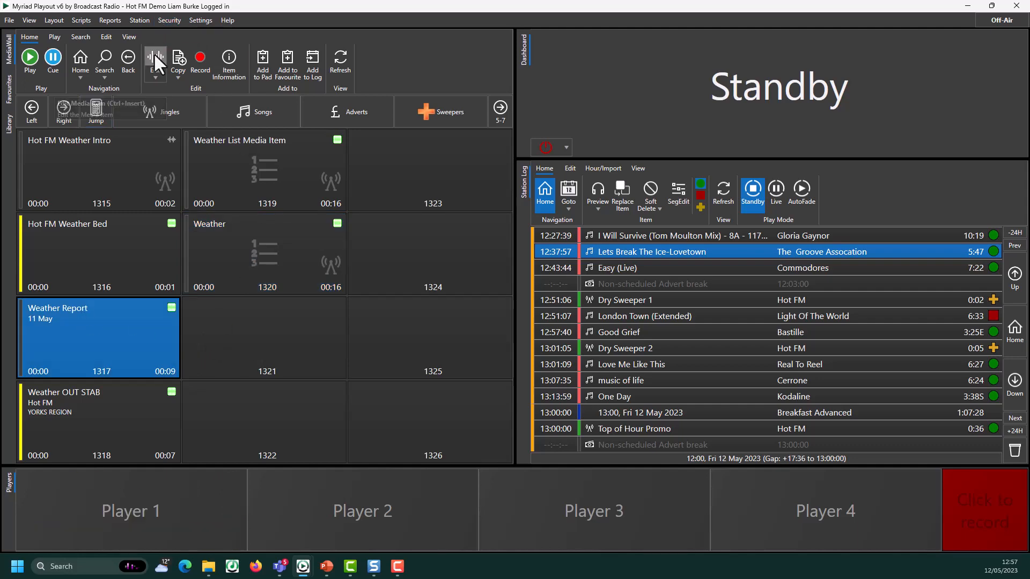
double_click(260, 287)
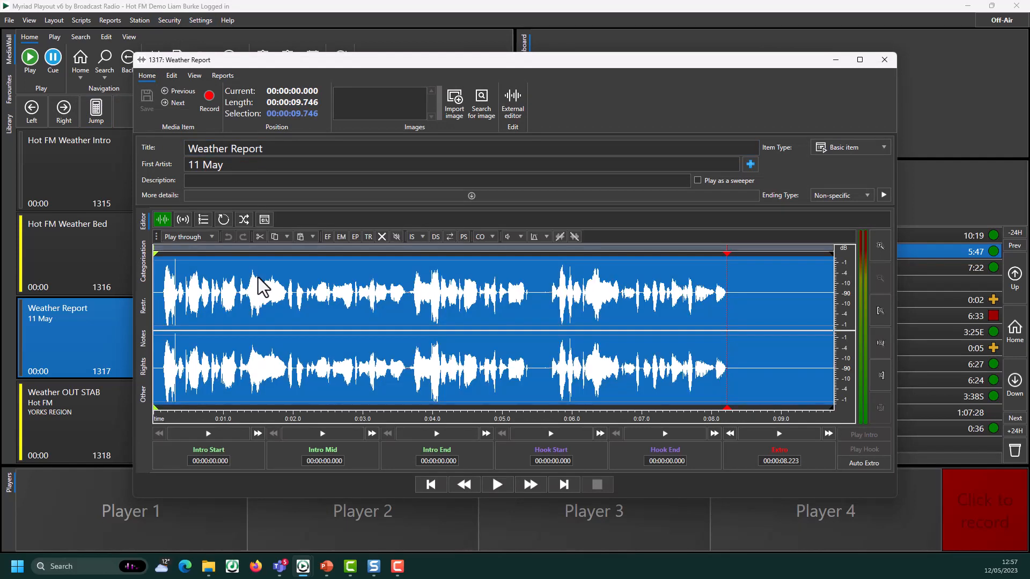
key("Delete")
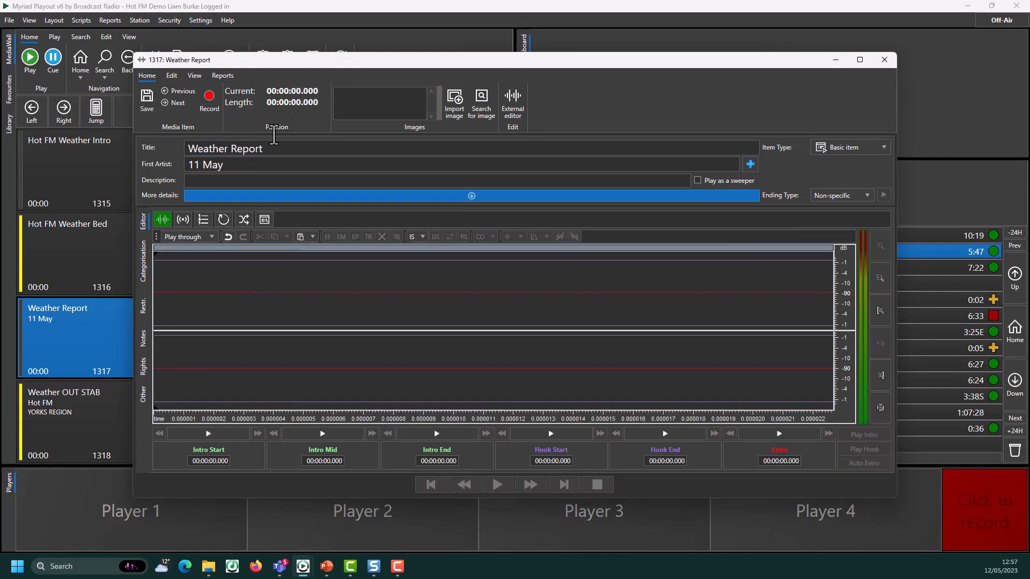
left_click(209, 102)
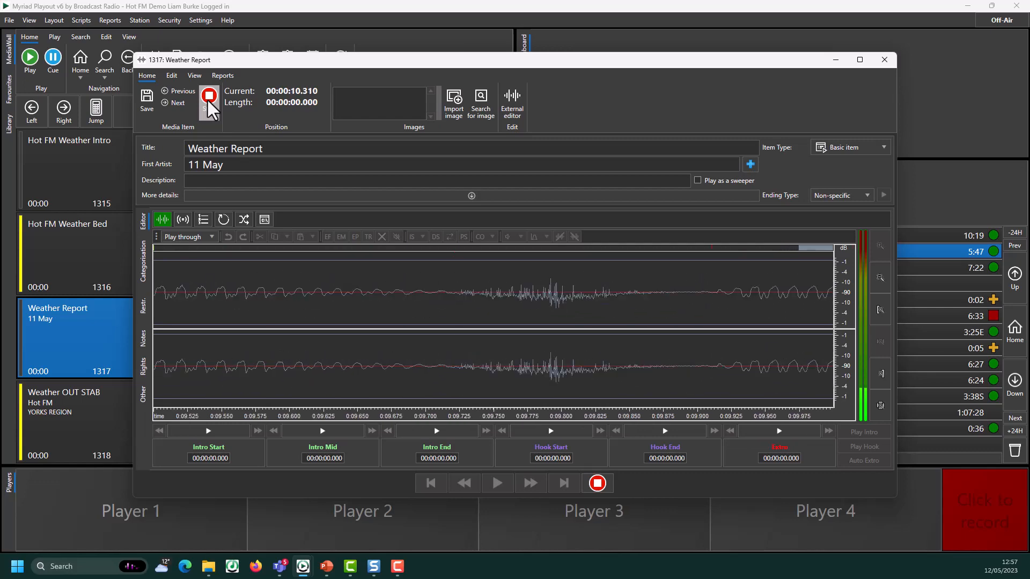
left_click(208, 97)
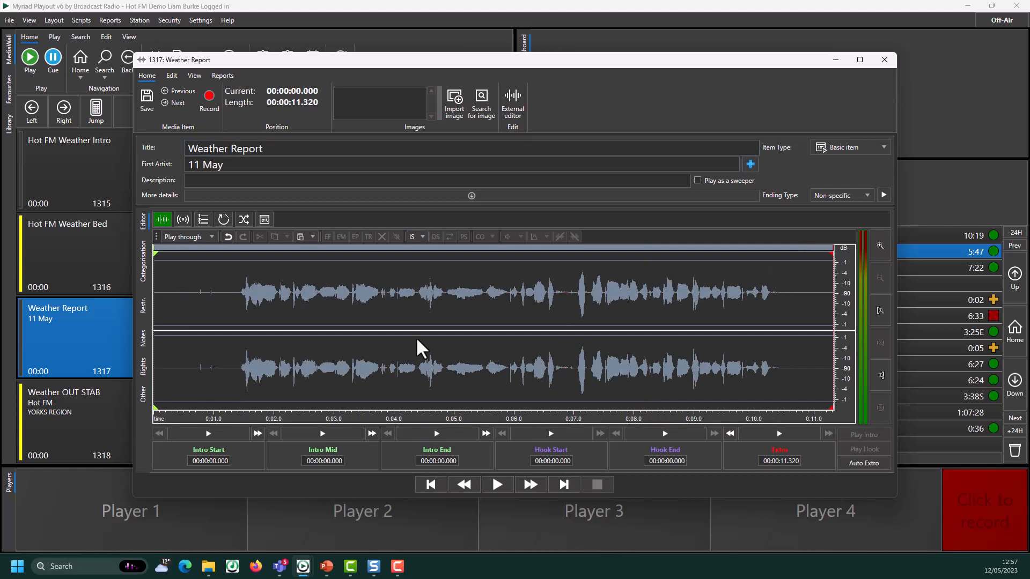
Trim the leading silence and trailing tail from the new recording
left_click(242, 294)
left_click_drag(243, 299, 138, 329)
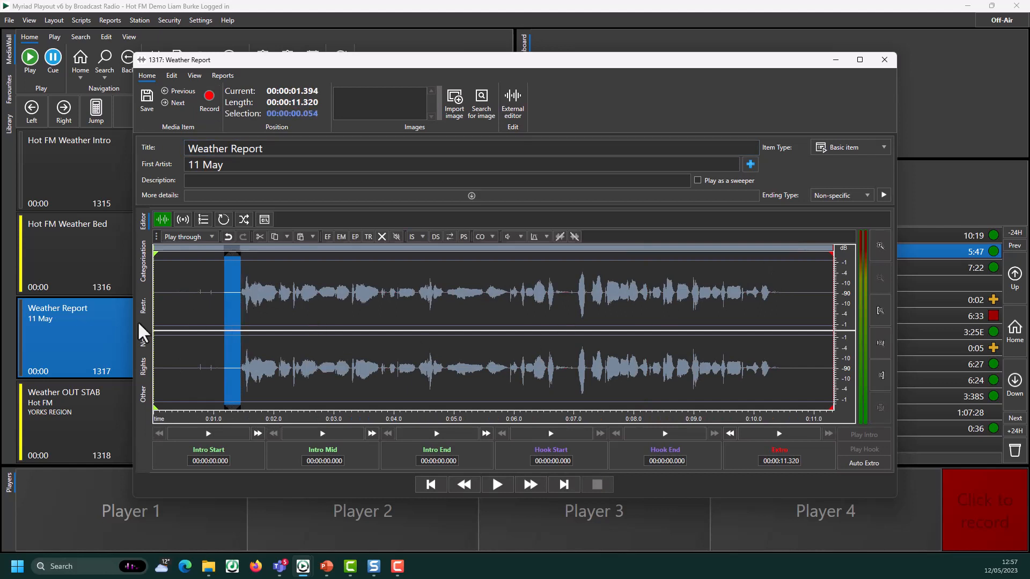
key("Delete")
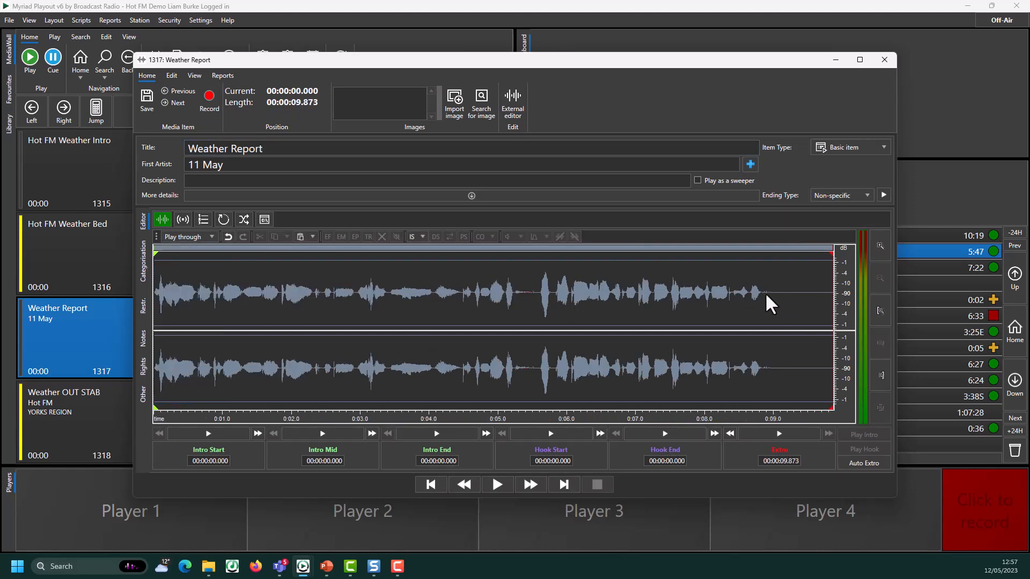
left_click_drag(762, 298, 911, 306)
key("Delete")
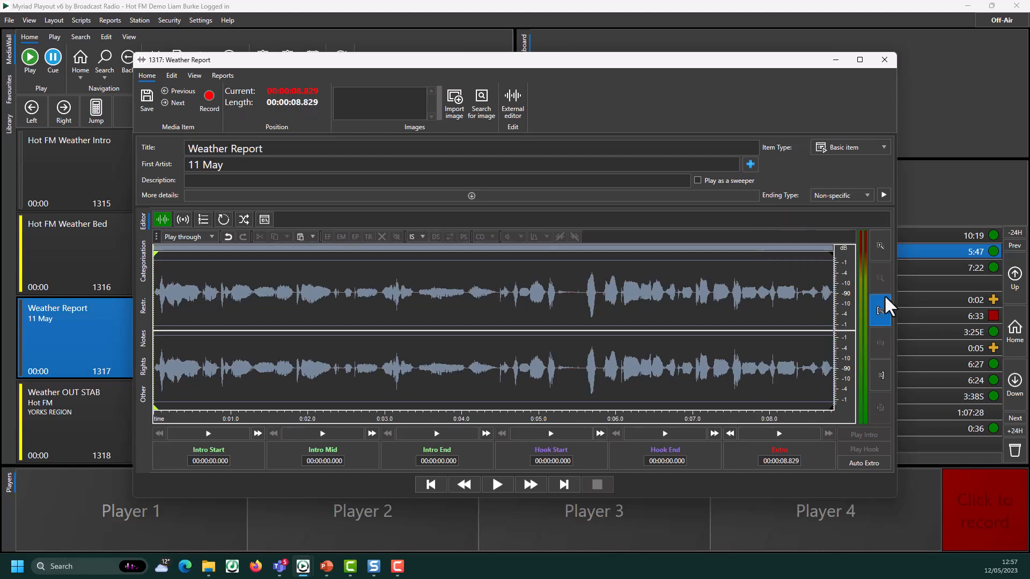
Set the extro point to 00:00:08.801 and save the Weather Report item
left_click(831, 301)
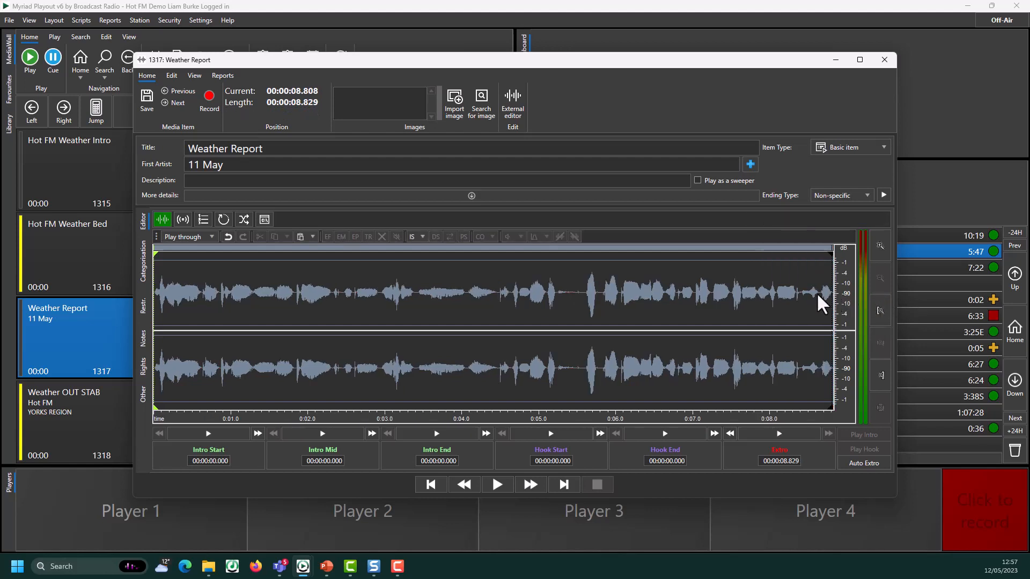
left_click(818, 301)
left_click(756, 465)
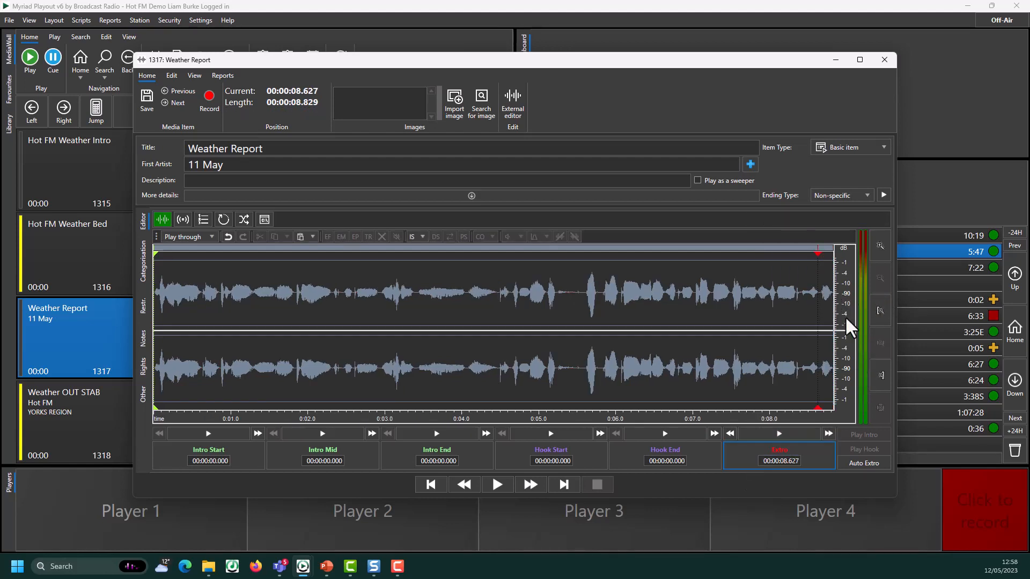
left_click(832, 296)
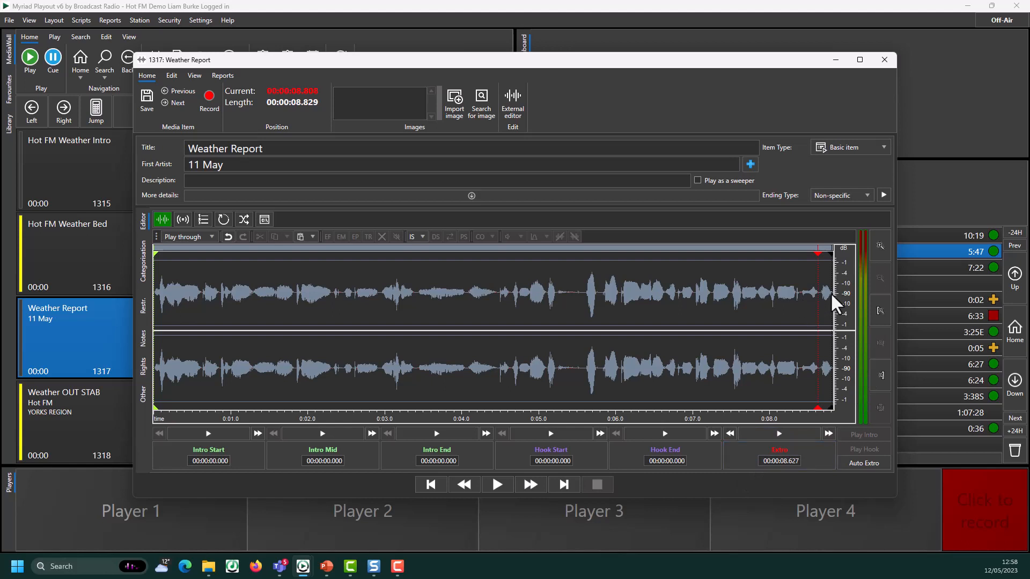
left_click(749, 458)
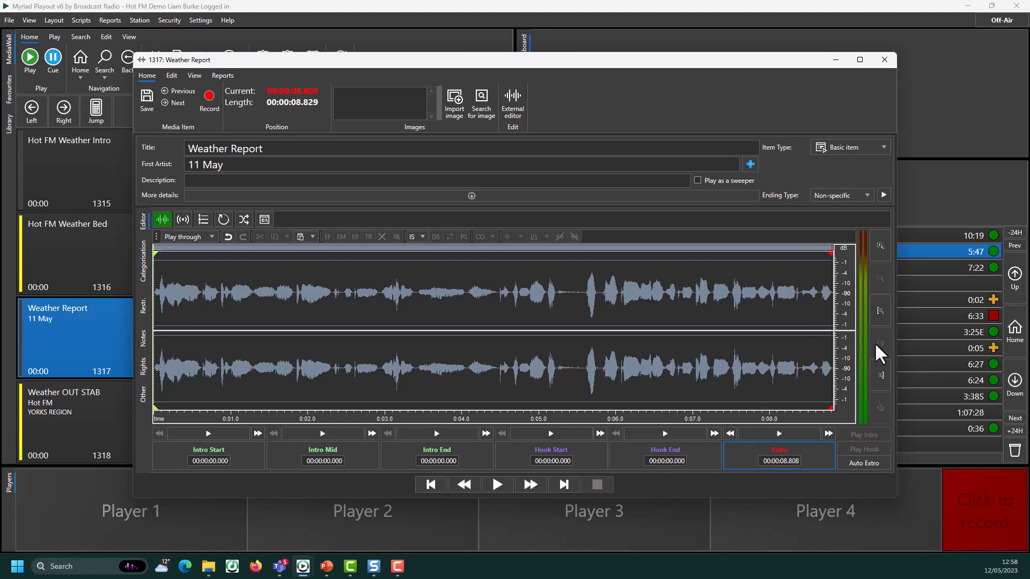
left_click(834, 297)
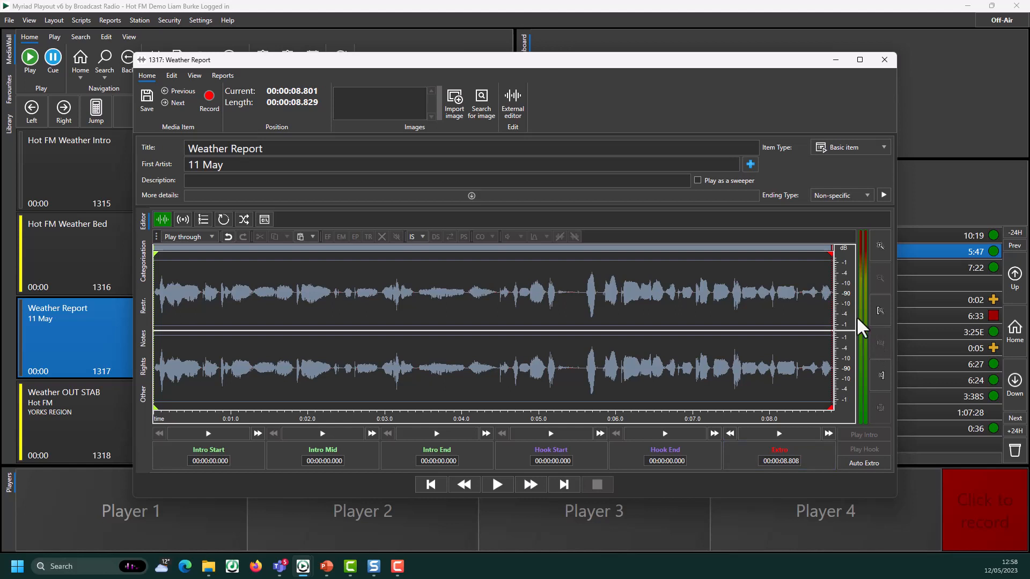
left_click(820, 461)
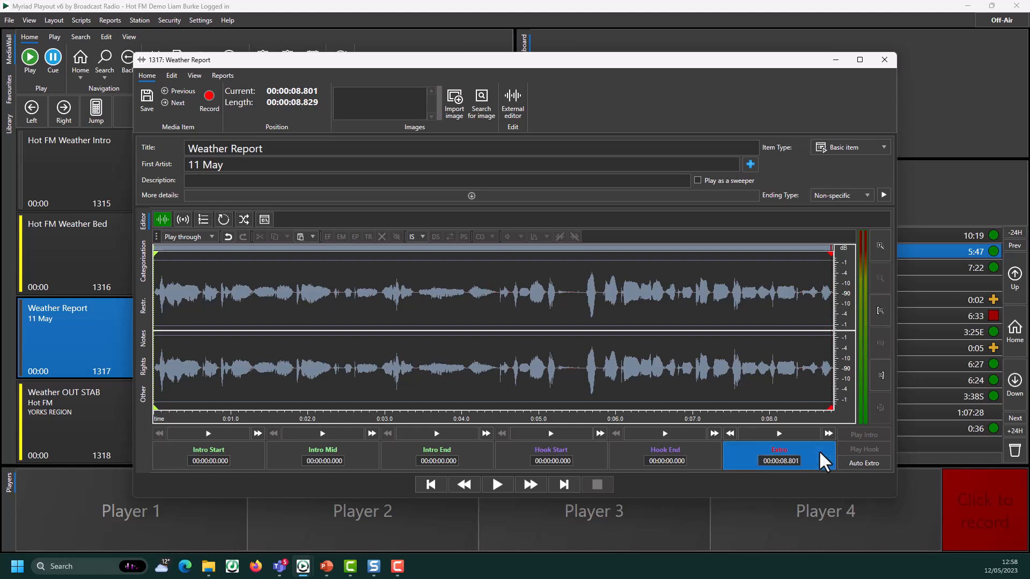
left_click(146, 98)
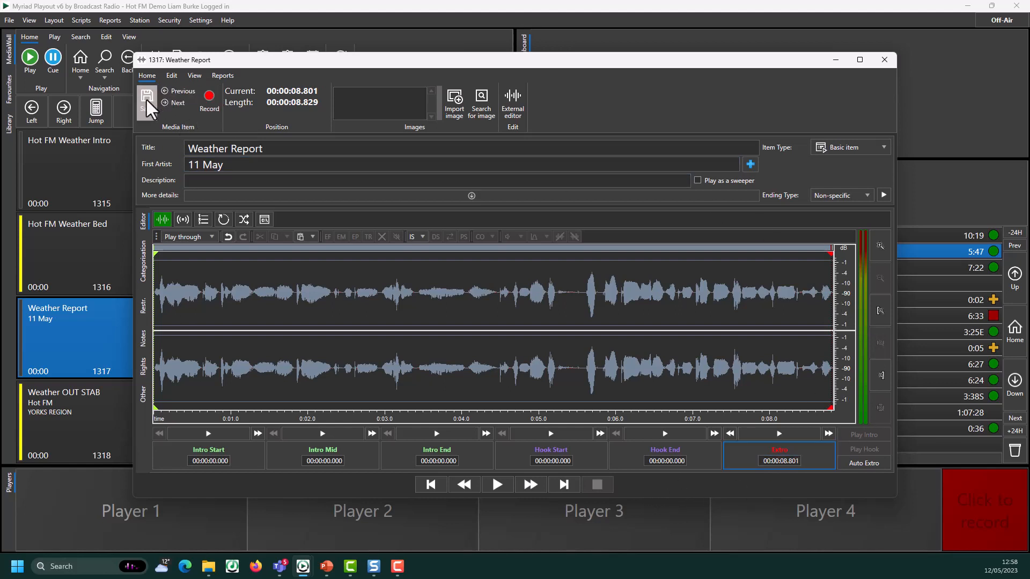
left_click(884, 60)
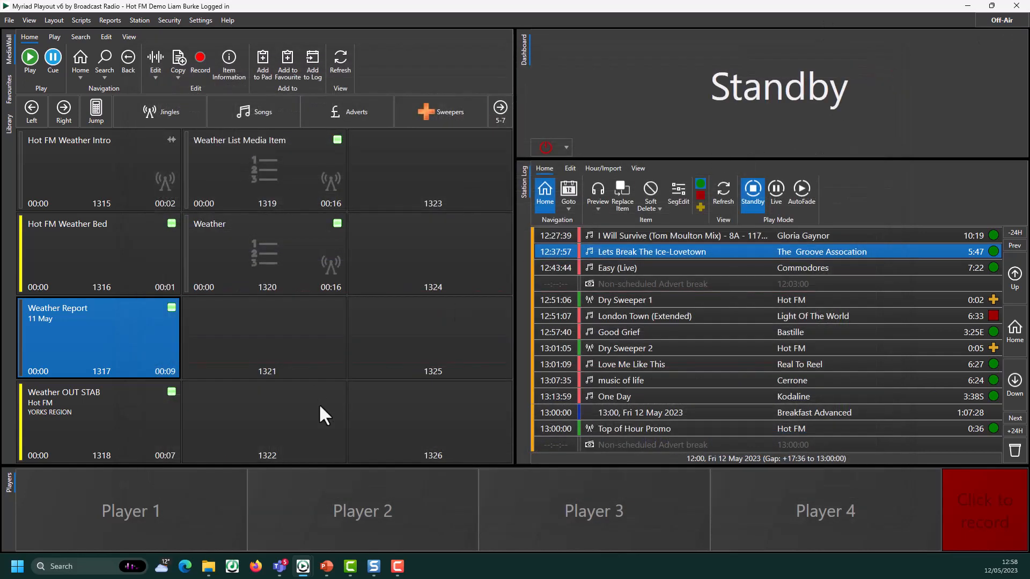
Test-play Weather in Player 1, then insert it in the log after Dry Sweeper 1 at 12:51:07
left_click_drag(271, 264, 94, 532)
left_click(125, 507)
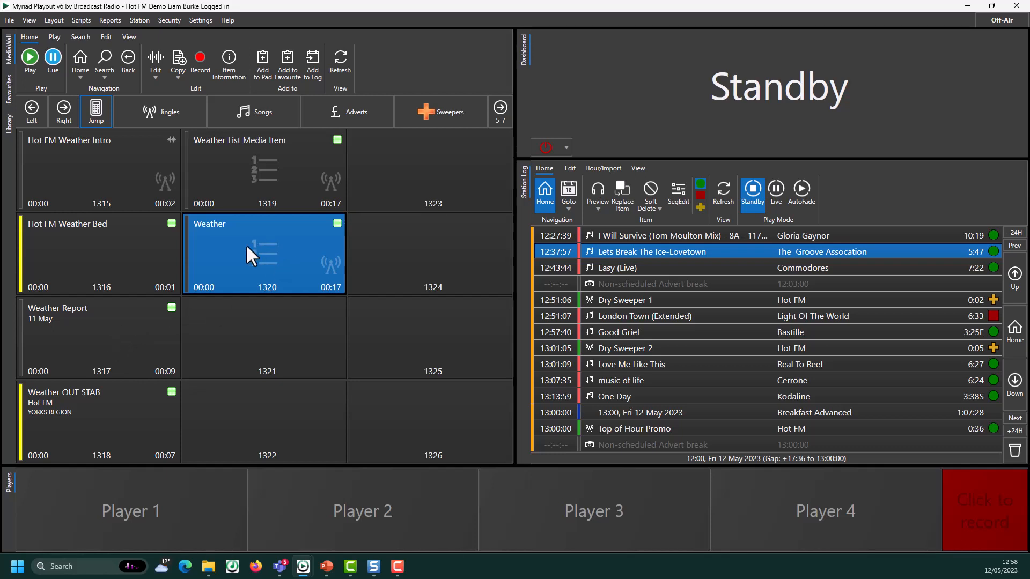
left_click_drag(247, 248, 606, 311)
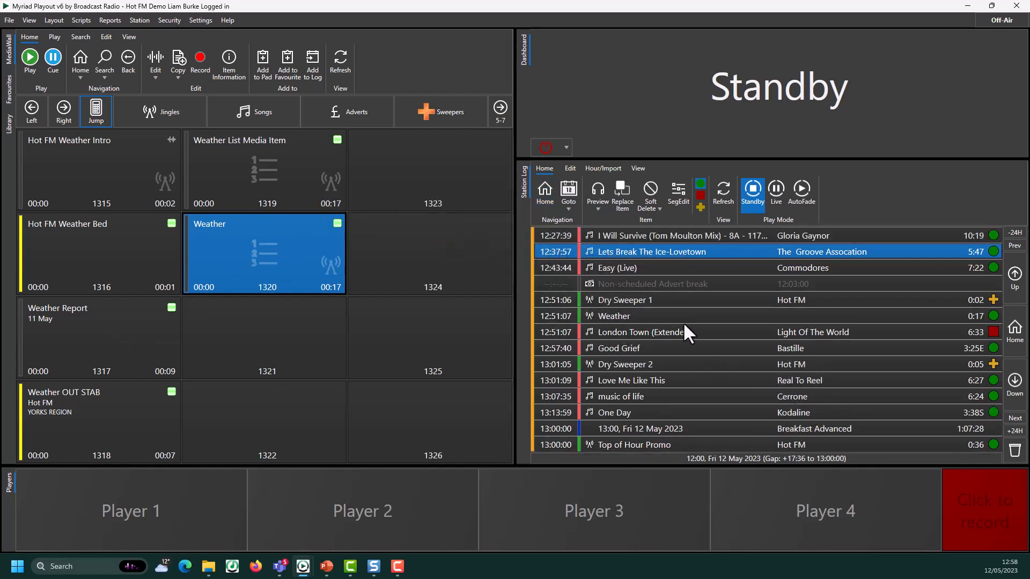